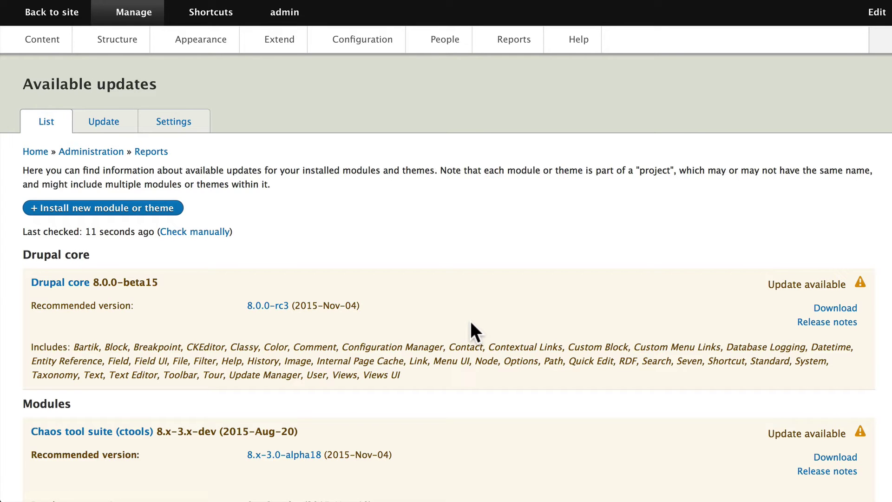
# Scroll the Available updates list showing core 8.0.0-beta15, recommended 8.0.0-rc3 and a ctools update
pyautogui.scroll(-5, 471, 325)
pyautogui.scroll(5, 471, 325)
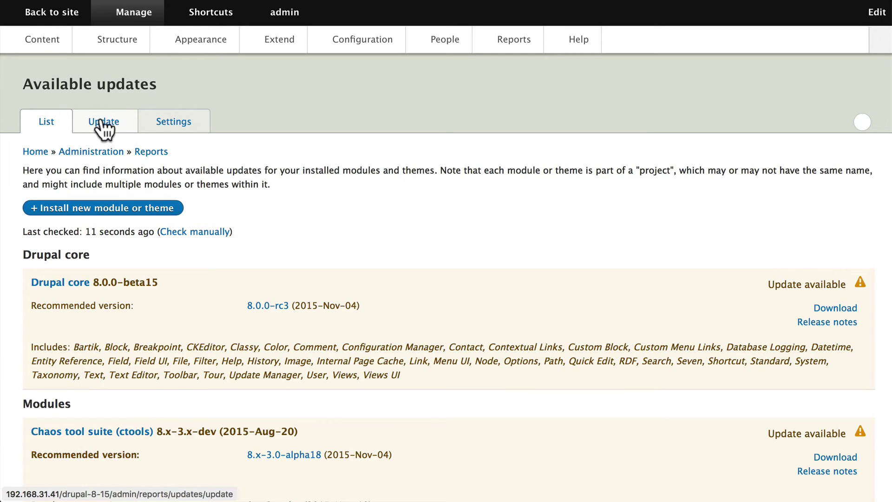
# Show the Update tab listing the module updates available to download
pyautogui.click(104, 126)
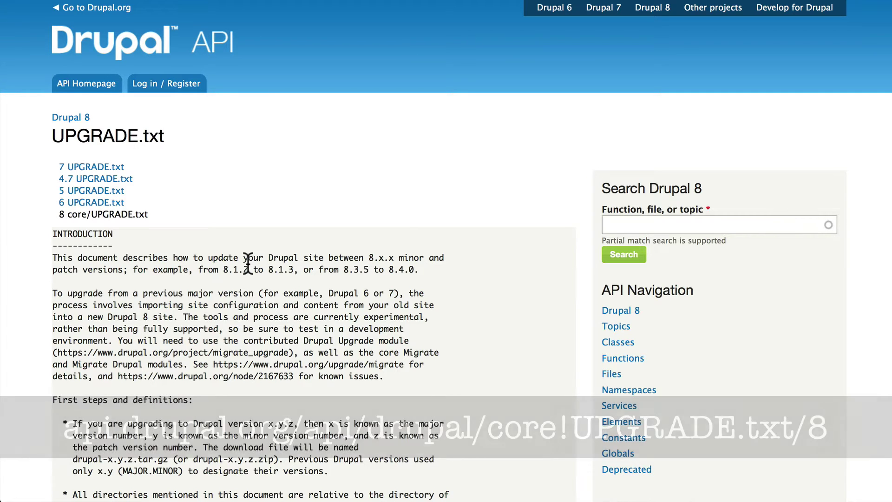
pyautogui.scroll(-3, 248, 264)
pyautogui.scroll(-9, 249, 264)
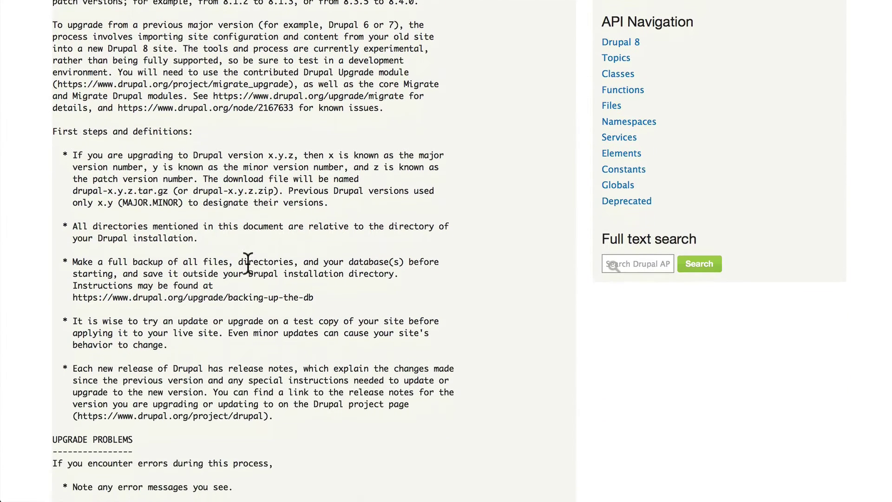
pyautogui.scroll(-11, 249, 263)
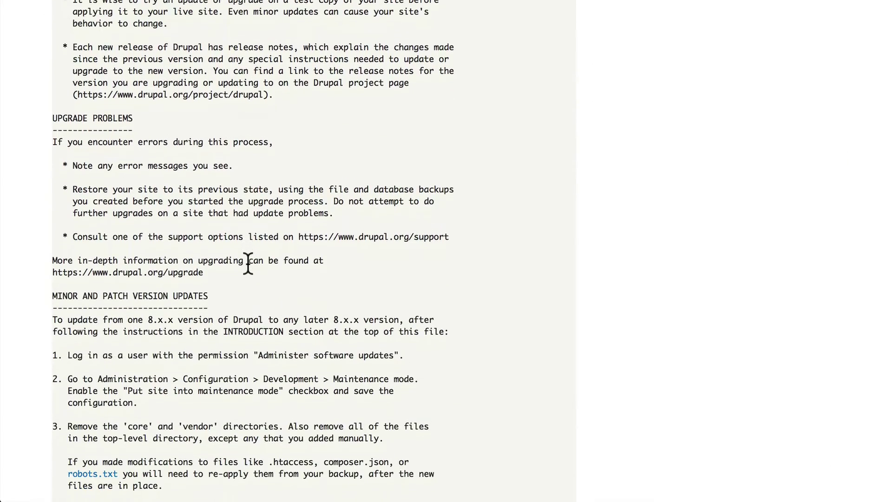
pyautogui.scroll(-10, 249, 264)
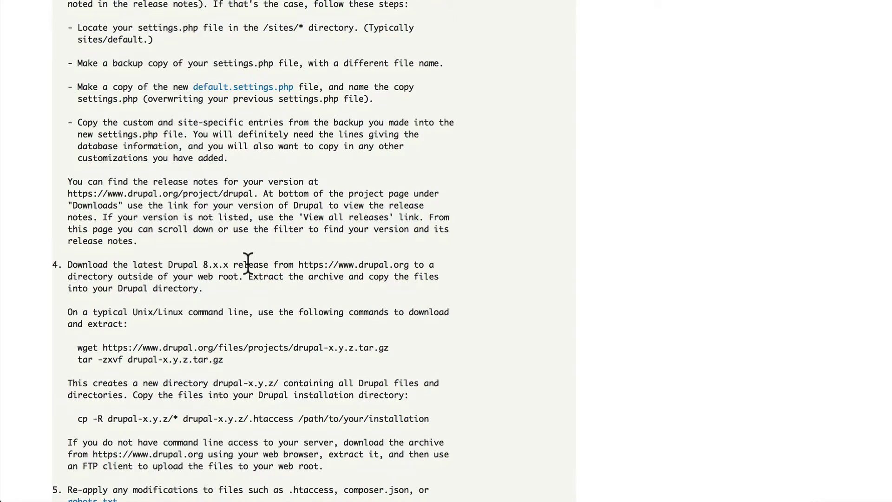
pyautogui.scroll(-7, 248, 264)
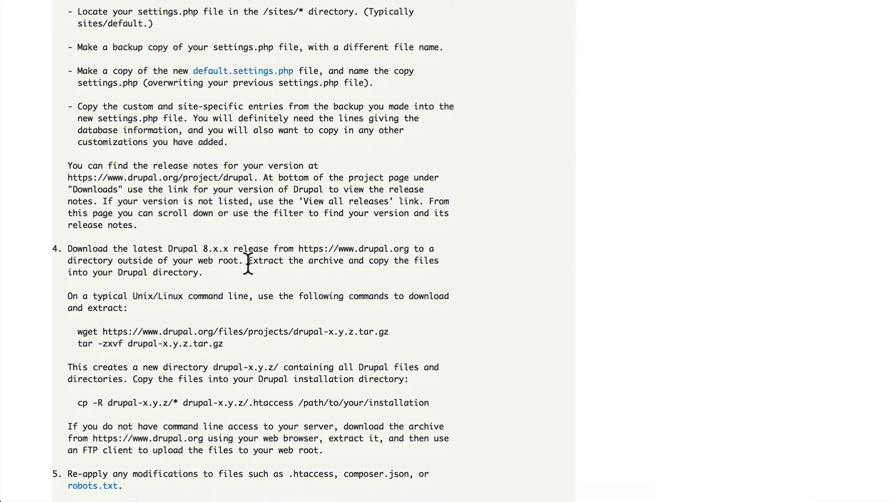
pyautogui.scroll(-1, 248, 264)
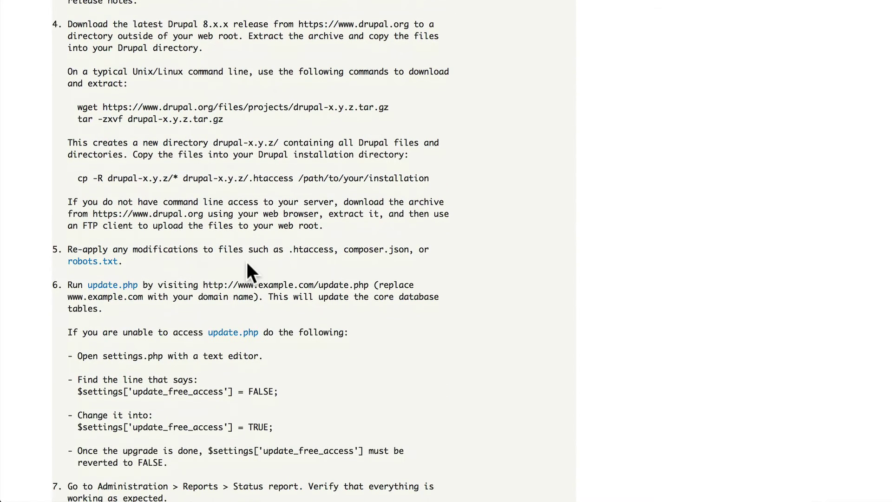
pyautogui.scroll(15, 247, 262)
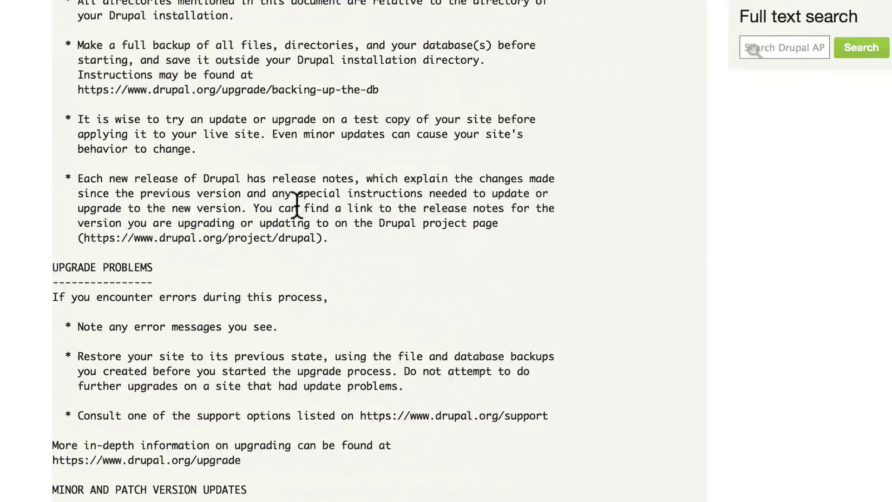
pyautogui.scroll(10, 297, 204)
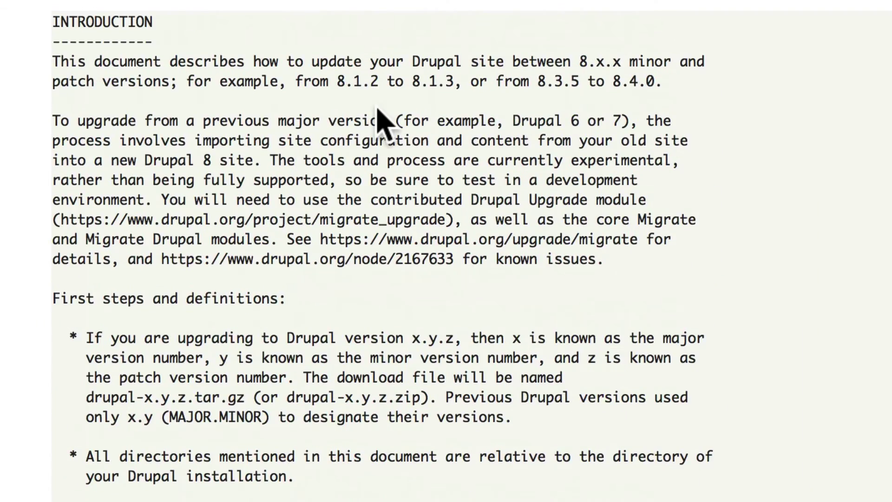
pyautogui.scroll(-10, 380, 118)
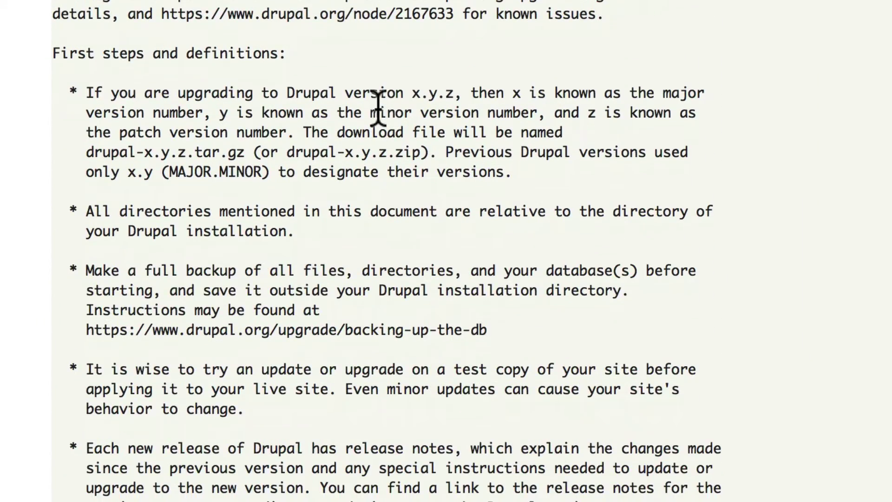
pyautogui.scroll(-20, 379, 108)
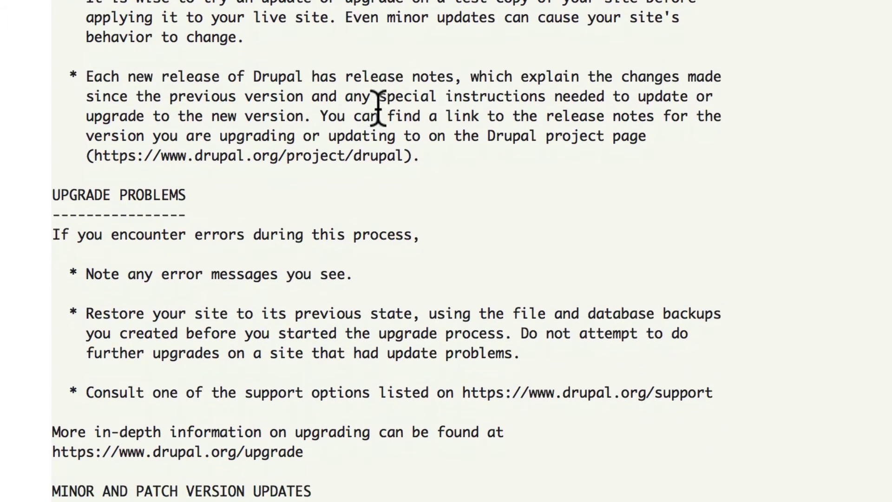
pyautogui.scroll(-2, 379, 108)
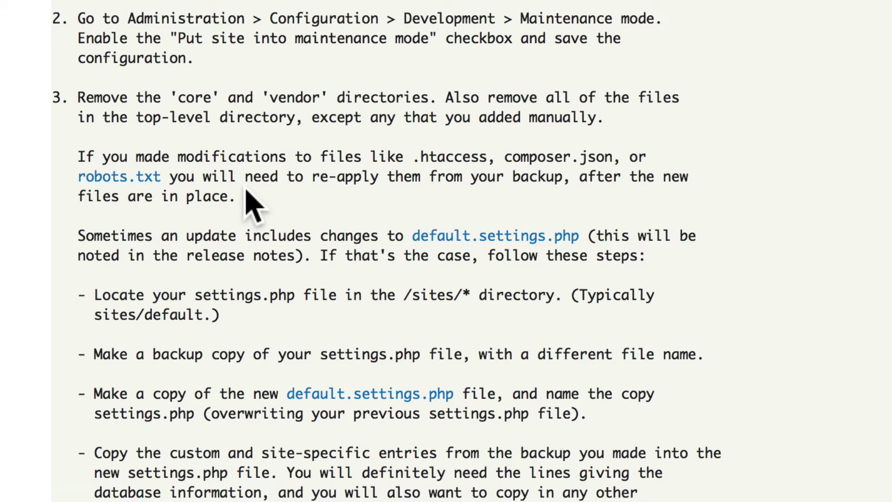
# Read through UPGRADE.txt steps 4–6 on downloading, copying files and running update.php
pyautogui.scroll(-4, 251, 204)
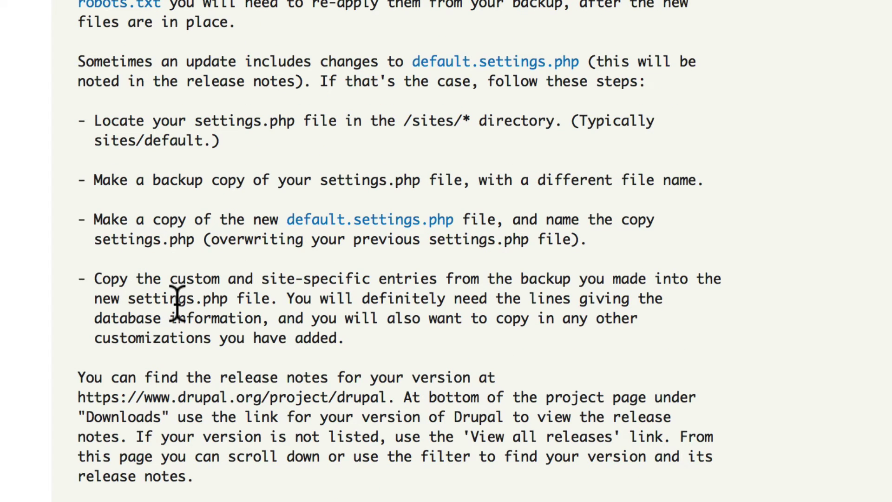
pyautogui.scroll(-6, 175, 302)
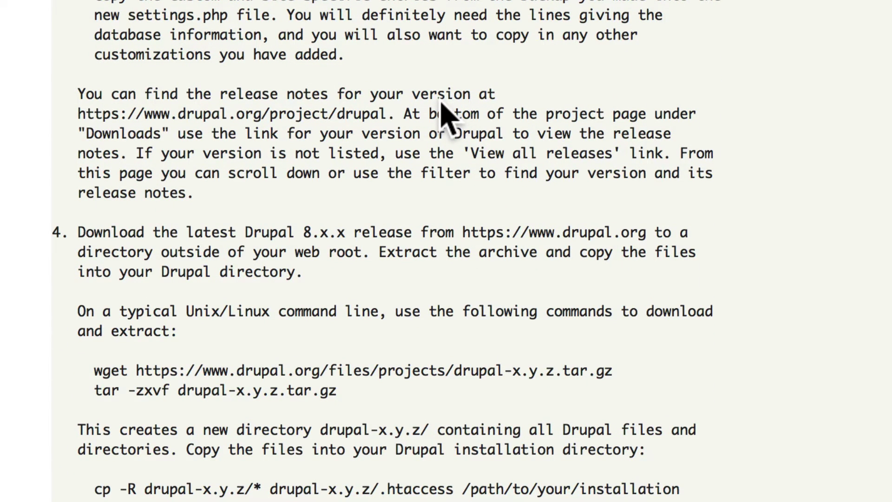
pyautogui.scroll(-5, 441, 107)
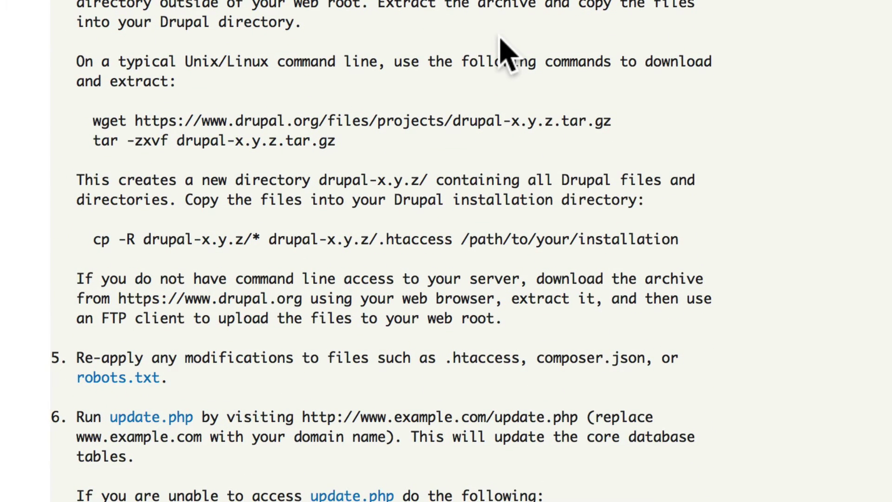
pyautogui.scroll(1, 502, 38)
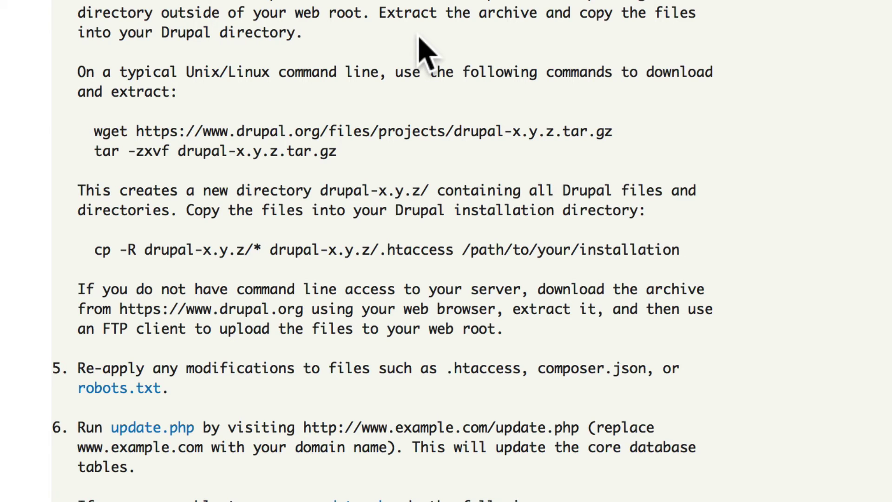
pyautogui.scroll(-3, 420, 42)
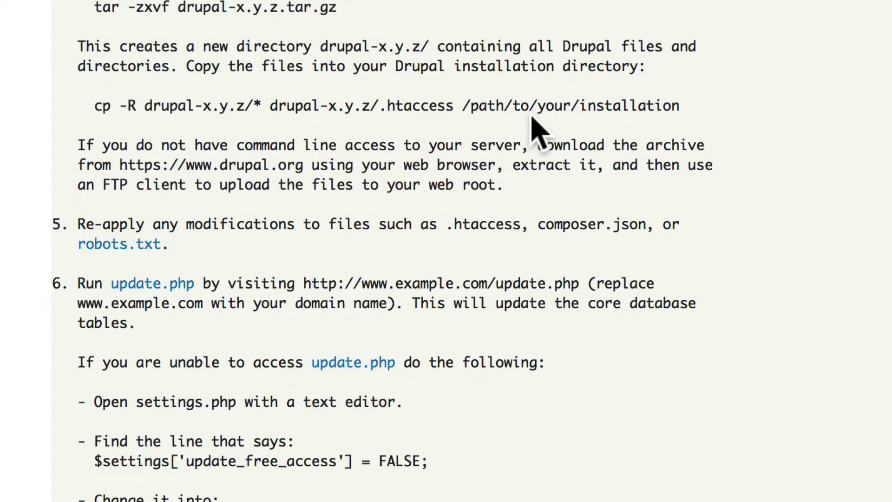
pyautogui.scroll(-4, 539, 133)
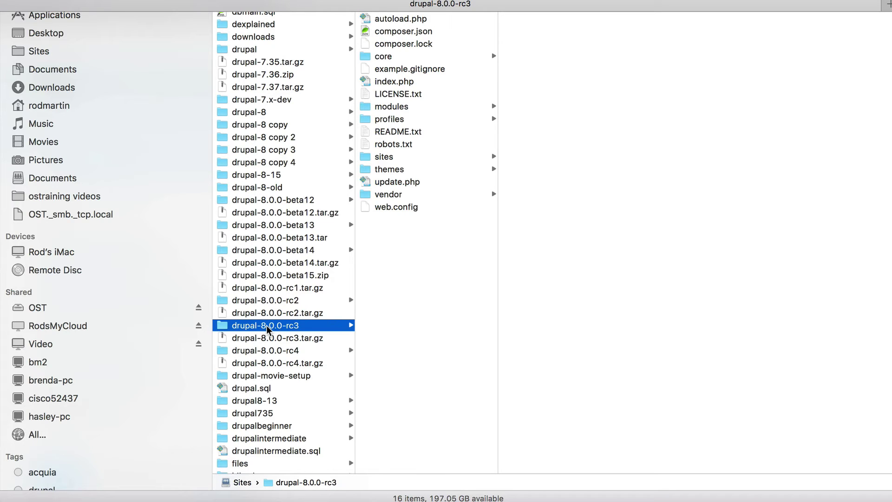
# In drupal-8.0.0-rc3, select autoload.php through LICENSE.txt plus vendor, web.config, README.txt and robots.txt, excluding profiles
pyautogui.click(390, 21)
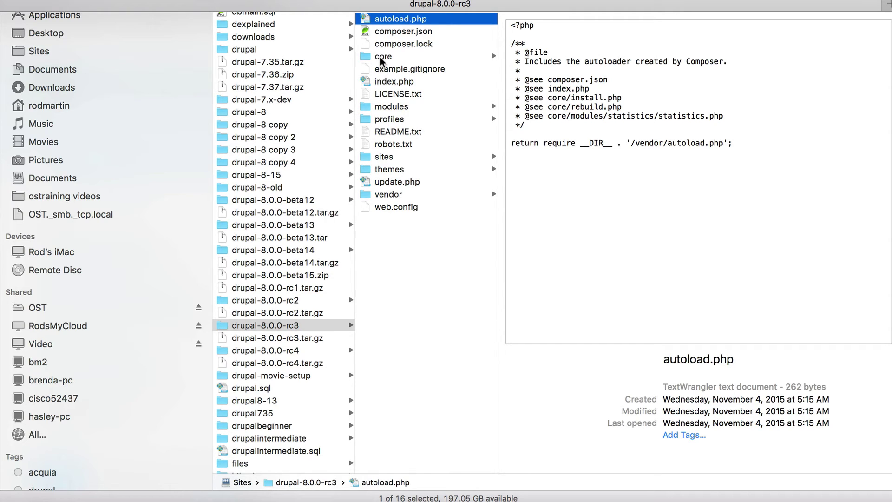
pyautogui.keyDown('shift'); pyautogui.click(381, 94); pyautogui.keyUp('shift')
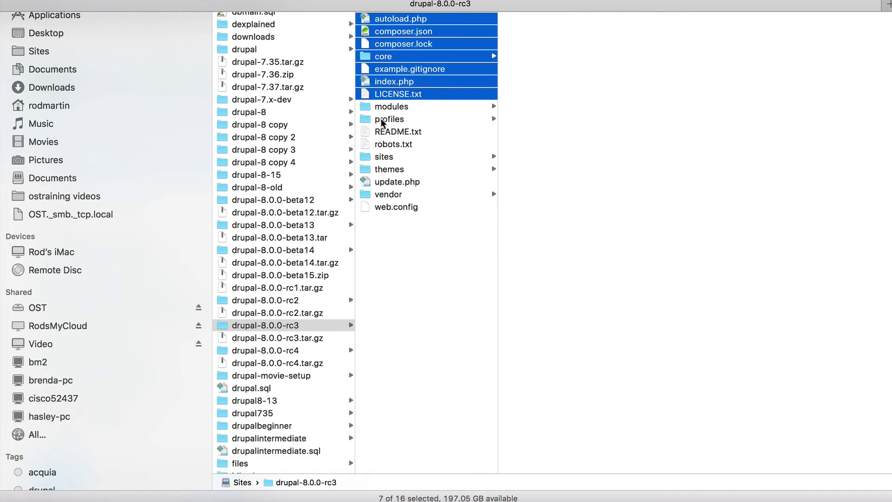
pyautogui.keyDown('super'); pyautogui.click(384, 208); pyautogui.keyUp('super')
pyautogui.keyDown('super'); pyautogui.click(386, 194); pyautogui.keyUp('super')
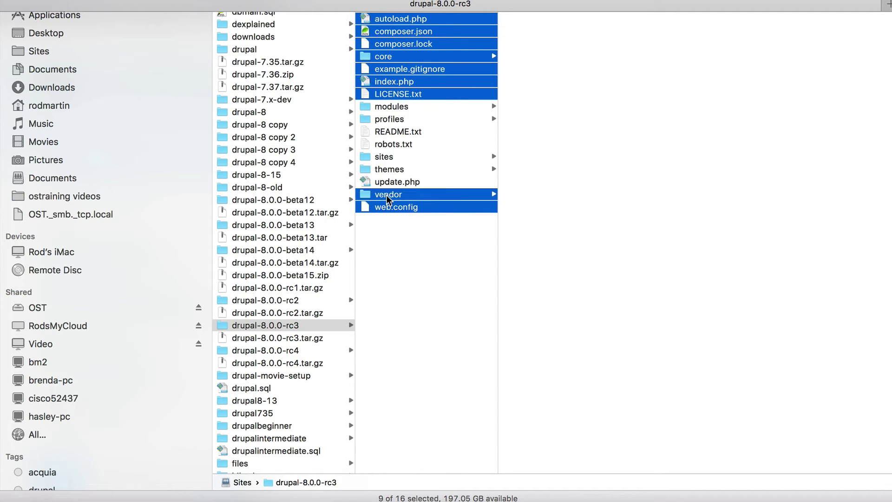
pyautogui.keyDown('super'); pyautogui.click(386, 144); pyautogui.keyUp('super')
pyautogui.keyDown('super'); pyautogui.click(385, 133); pyautogui.keyUp('super')
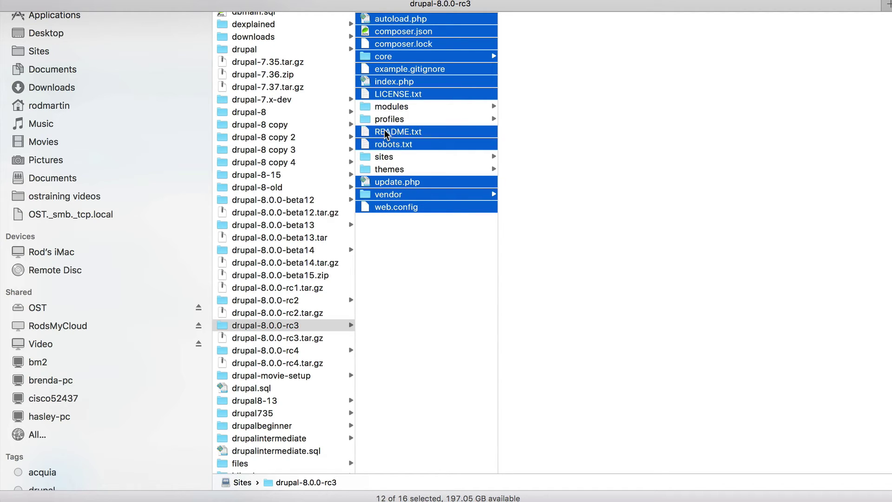
pyautogui.keyDown('super'); pyautogui.click(384, 119); pyautogui.keyUp('super')
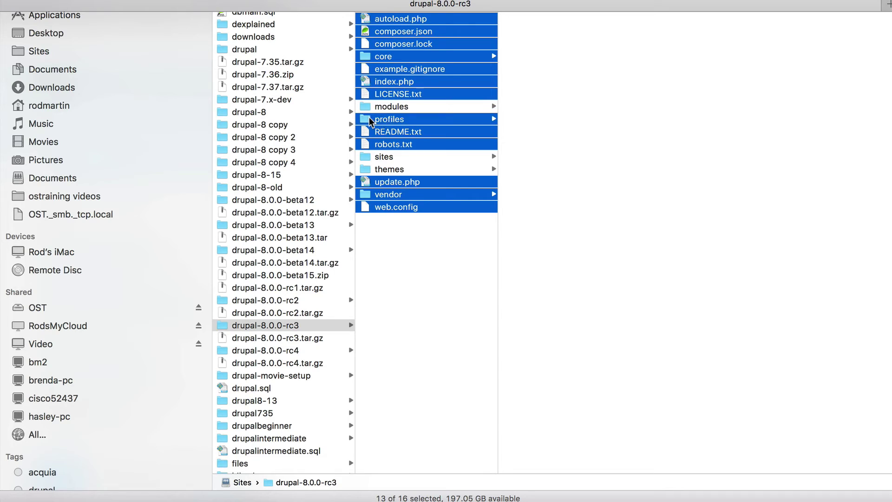
pyautogui.keyDown('super'); pyautogui.click(369, 117); pyautogui.keyUp('super')
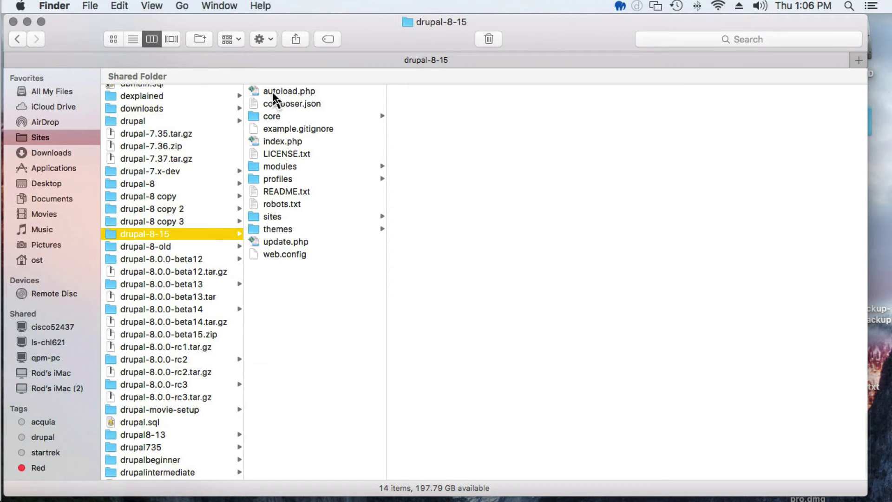
# Trash drupal-8-15's core folder and top-level files, then paste in the rc3 versions
pyautogui.click(274, 93)
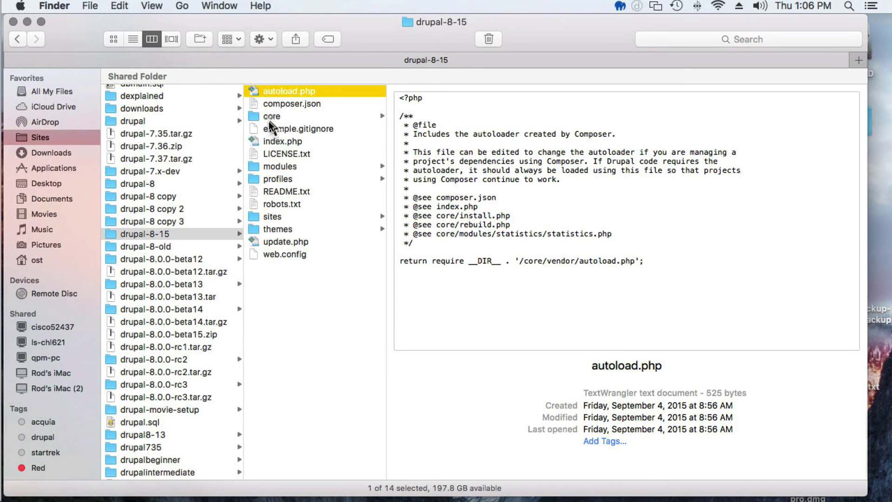
pyautogui.keyDown('shift'); pyautogui.click(269, 158); pyautogui.keyUp('shift')
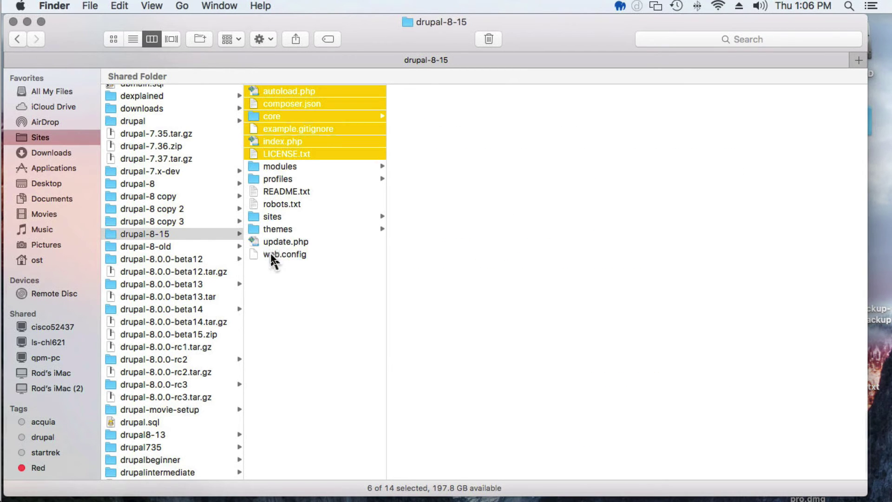
pyautogui.keyDown('super'); pyautogui.click(271, 255); pyautogui.keyUp('super')
pyautogui.keyDown('super'); pyautogui.click(271, 242); pyautogui.keyUp('super')
pyautogui.keyDown('super'); pyautogui.click(272, 204); pyautogui.keyUp('super')
pyautogui.keyDown('super'); pyautogui.click(272, 191); pyautogui.keyUp('super')
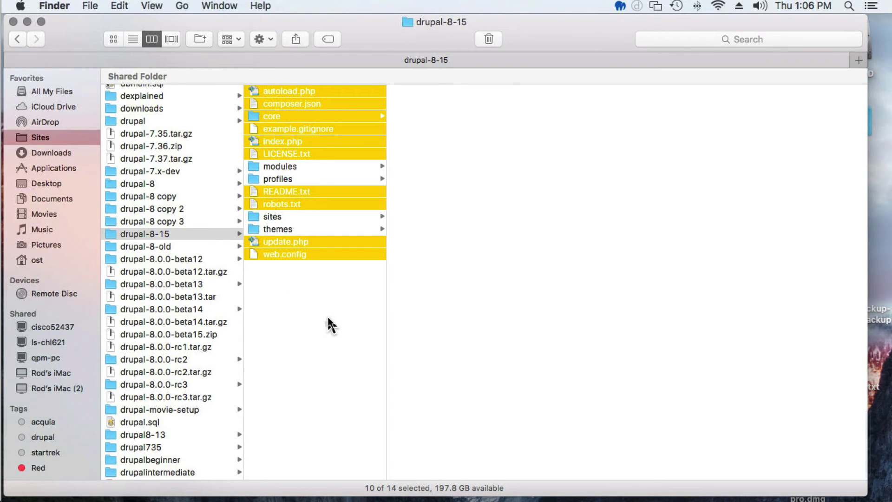
pyautogui.click(488, 39)
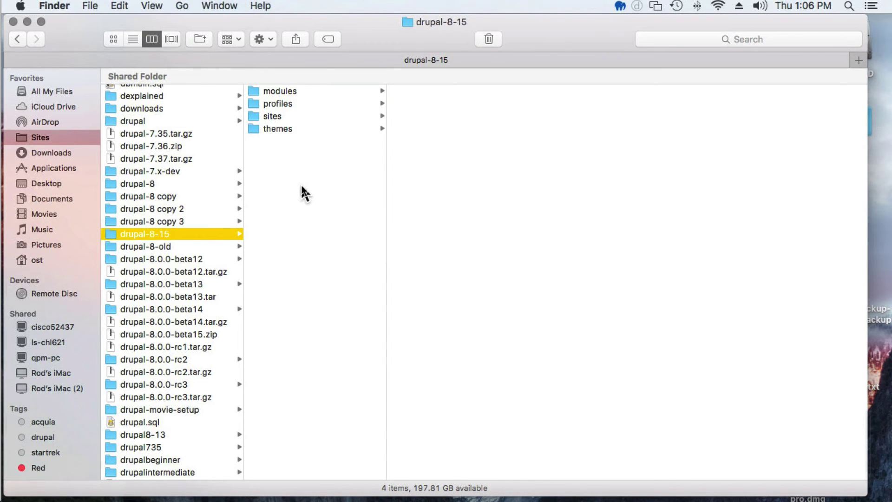
pyautogui.press('super+v')
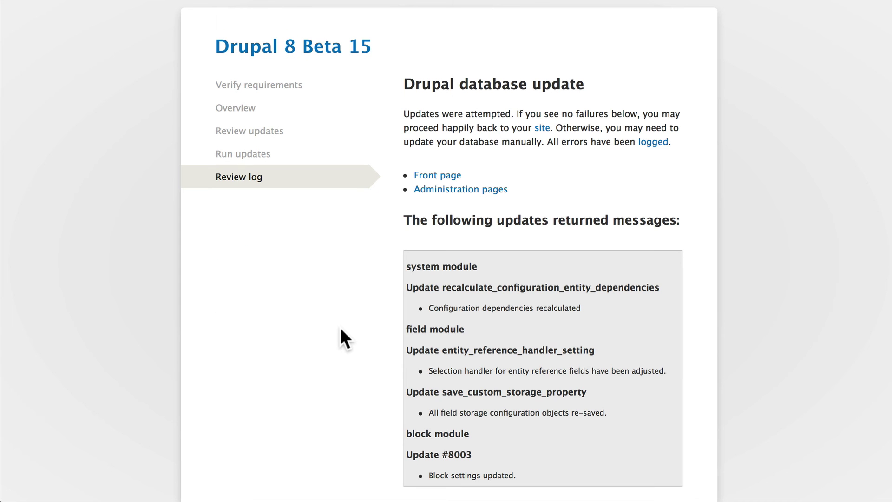
# Scroll the update log with messages from the system, field and block module updates
pyautogui.scroll(-1, 341, 327)
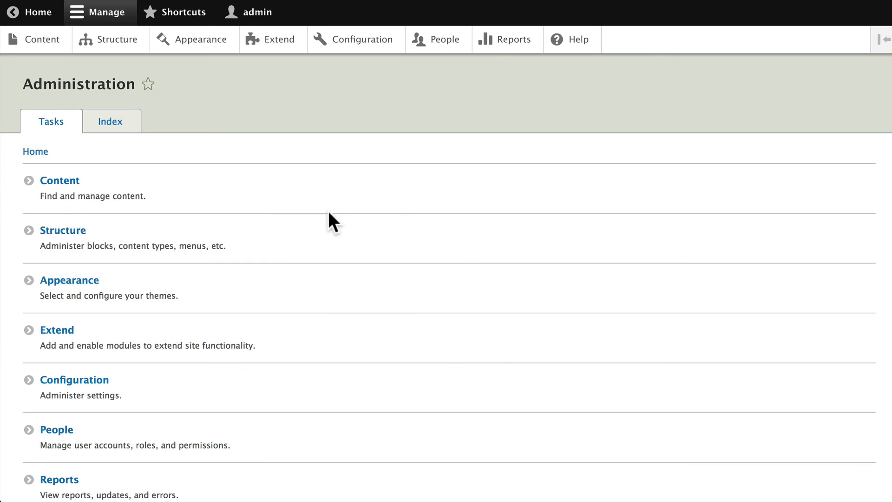
# Show the site Reports section from the admin toolbar
pyautogui.click(518, 42)
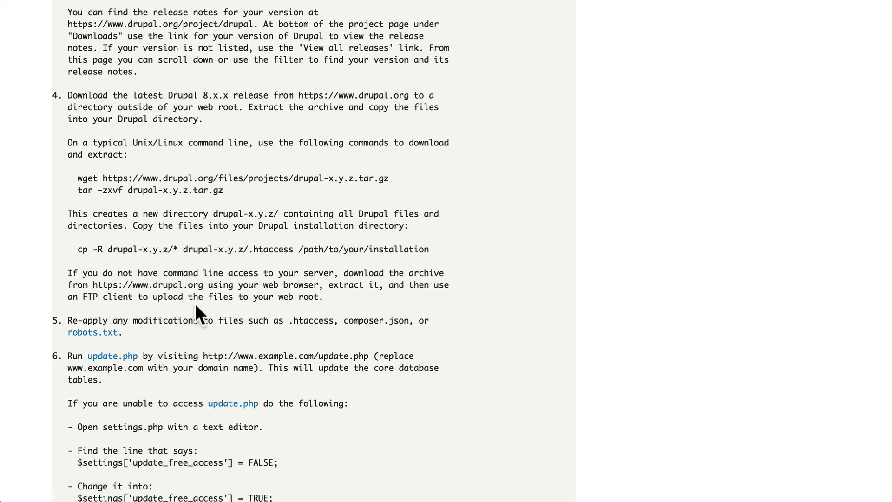
# Scroll UPGRADE.txt to the MINOR AND PATCH VERSION UPDATES section
pyautogui.scroll(10, 197, 309)
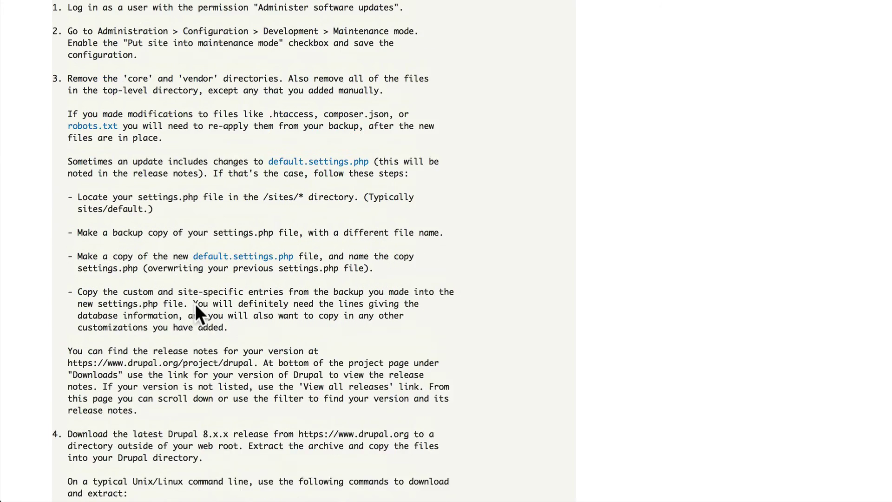
pyautogui.scroll(6, 196, 306)
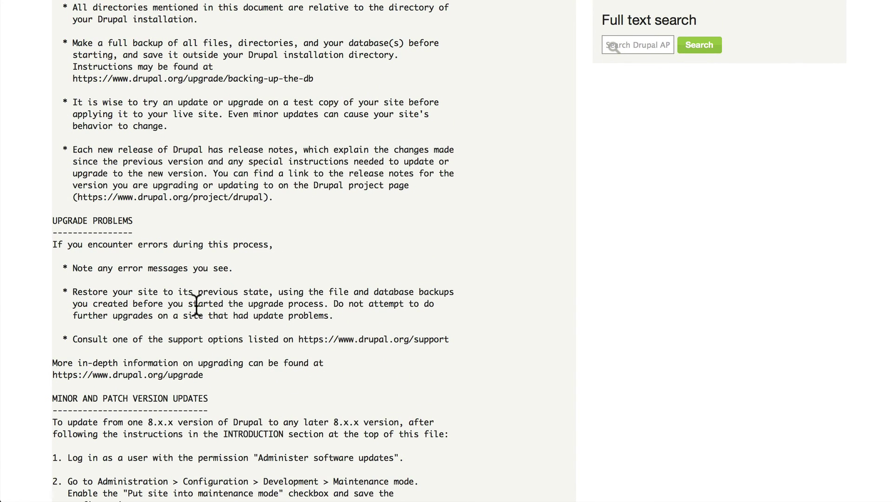
pyautogui.scroll(-9, 196, 307)
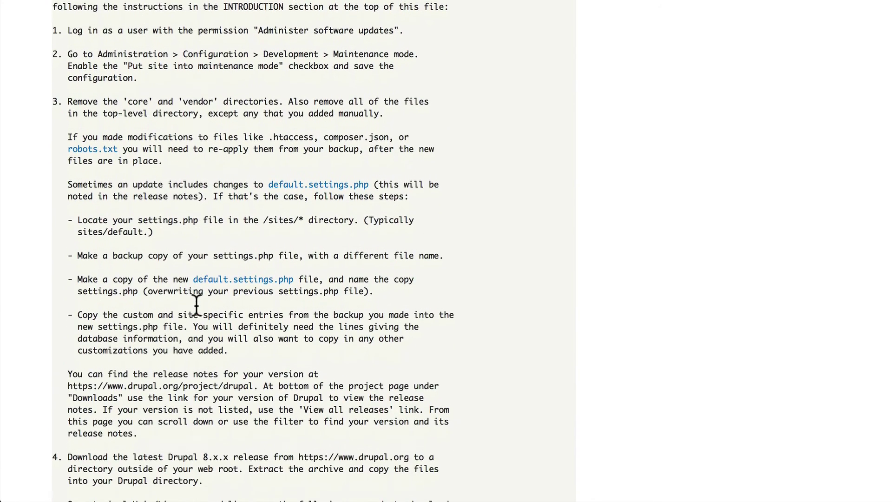